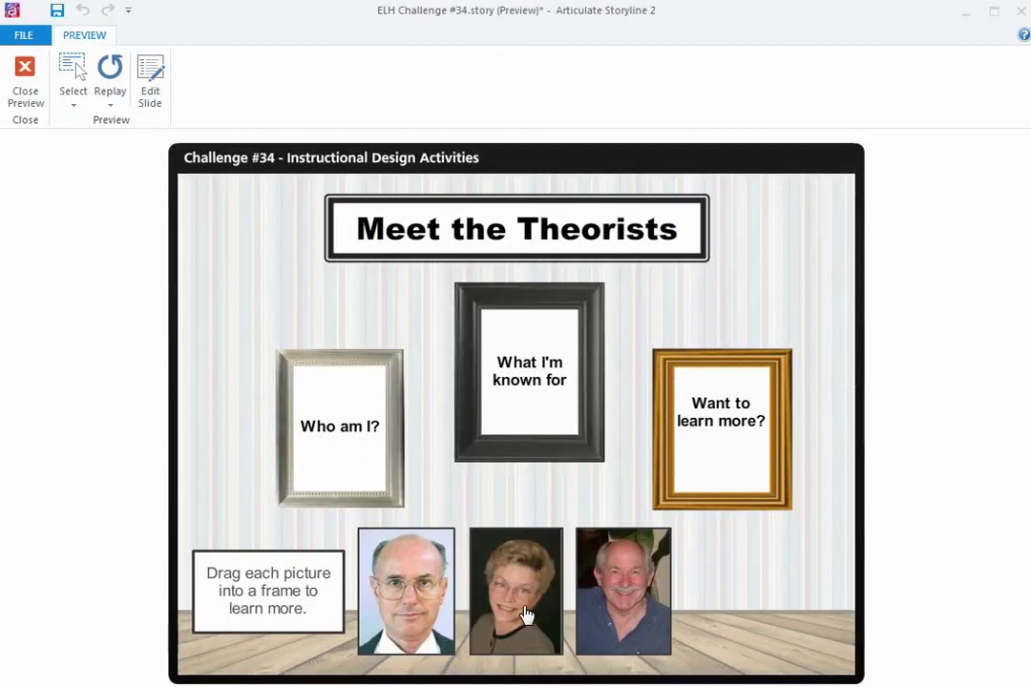
# In preview, drop the woman's photo on the Who am I?, What I'm known for and Want to learn more? frames, closing each info popup, then return it to the bottom row.
pyautogui.moveTo(527, 615); pyautogui.dragTo(387, 451)
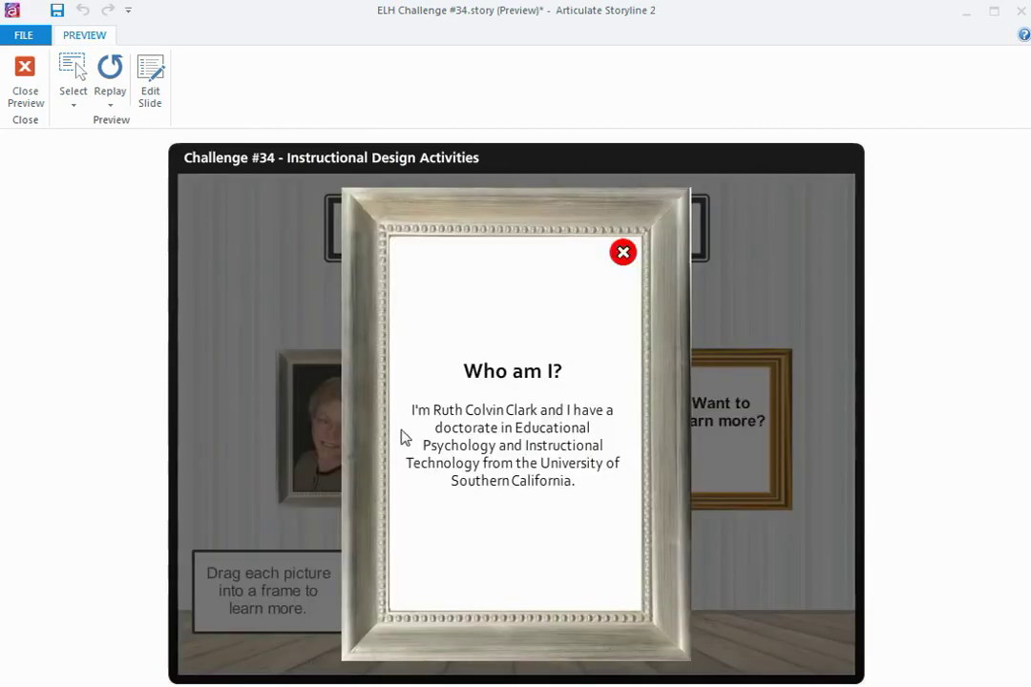
pyautogui.click(623, 253)
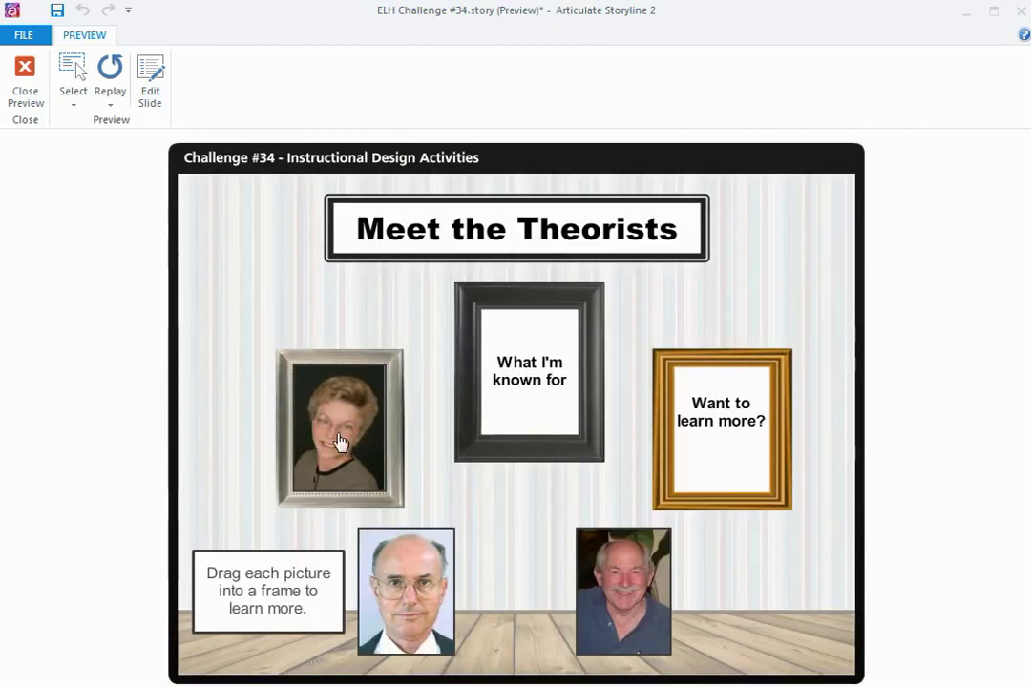
pyautogui.moveTo(341, 442); pyautogui.dragTo(530, 383)
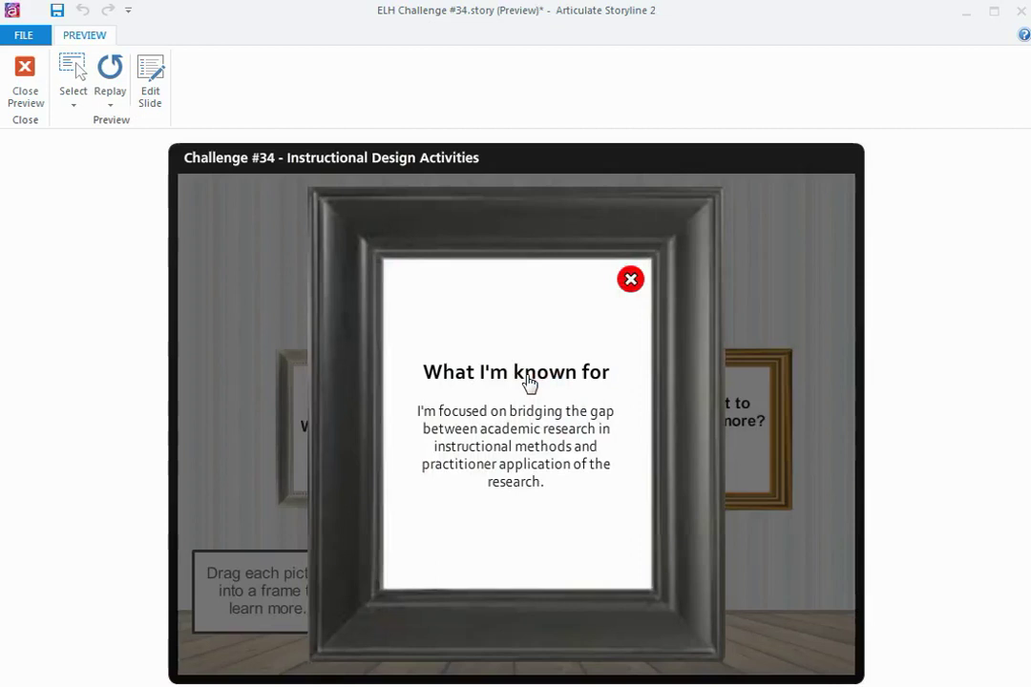
pyautogui.click(632, 279)
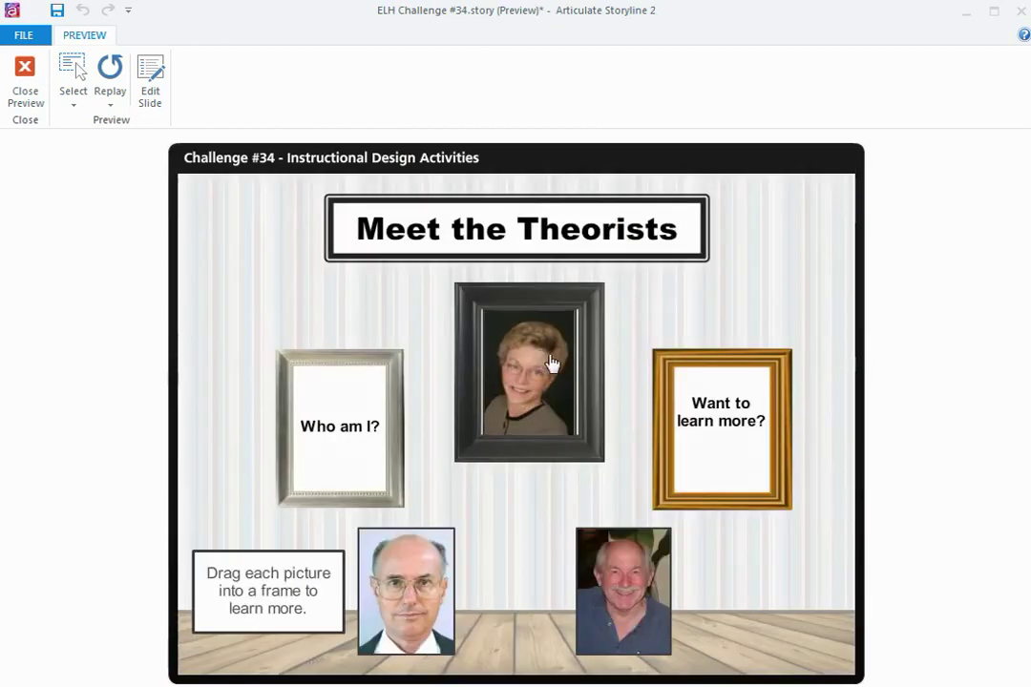
pyautogui.moveTo(552, 334); pyautogui.dragTo(718, 413)
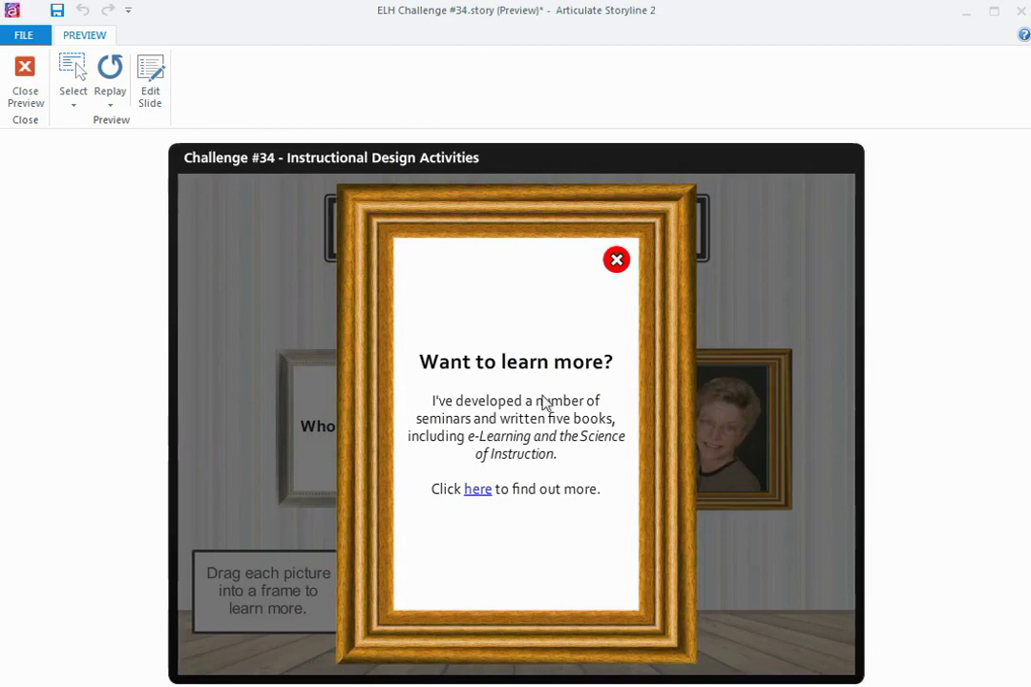
pyautogui.click(618, 262)
pyautogui.moveTo(727, 454); pyautogui.dragTo(529, 615)
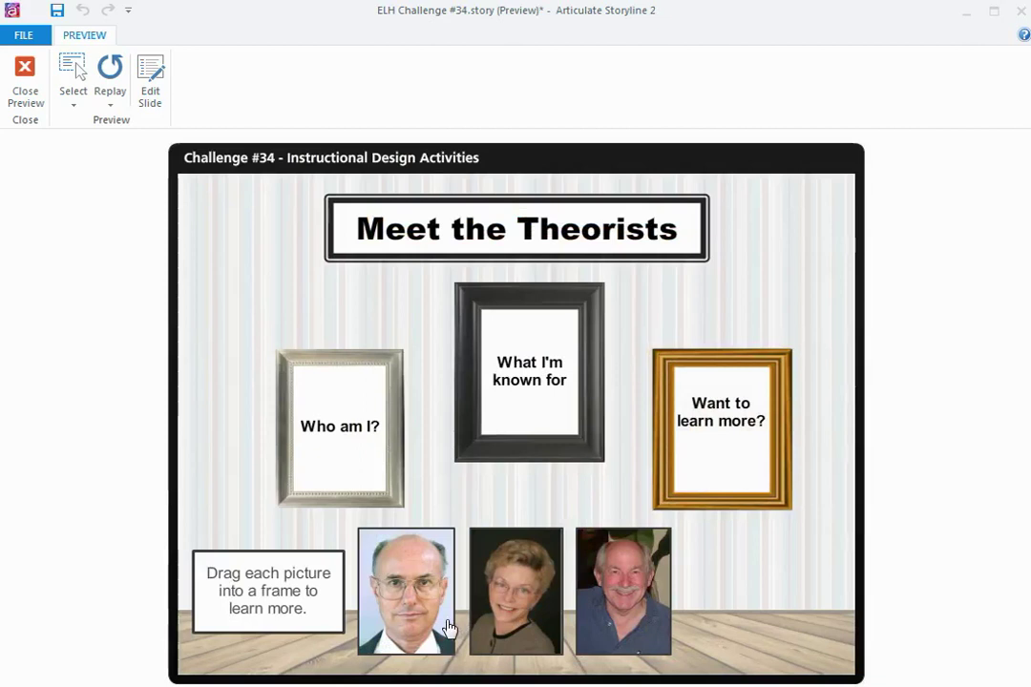
# Close the preview and select the woman's and right-hand man's photos to inspect their triggers.
pyautogui.click(27, 74)
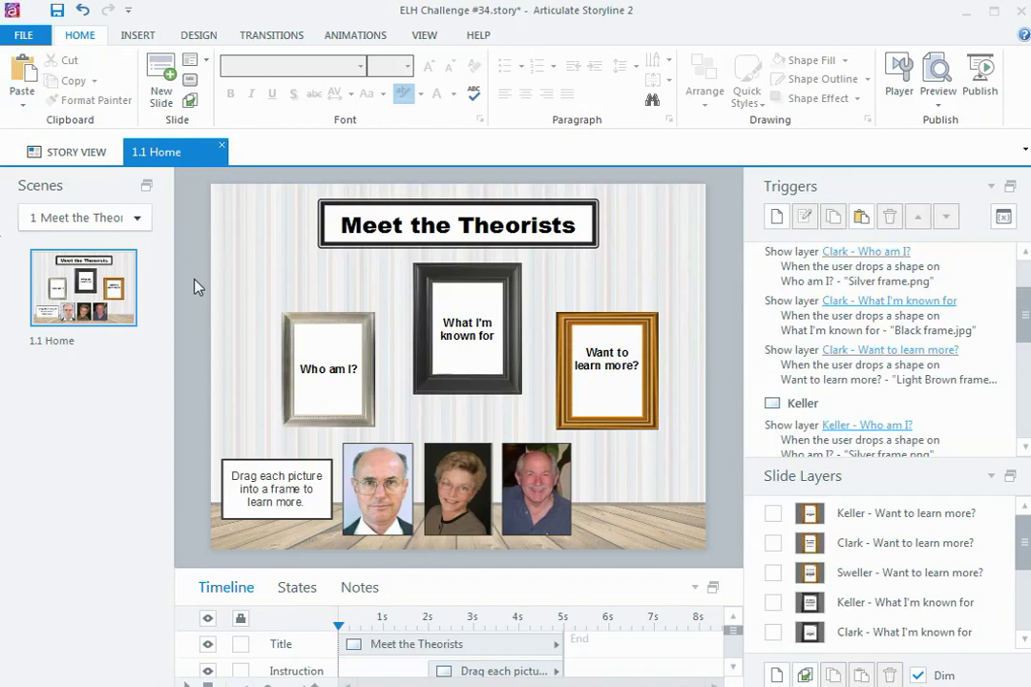
pyautogui.click(392, 511)
pyautogui.click(458, 492)
pyautogui.click(544, 501)
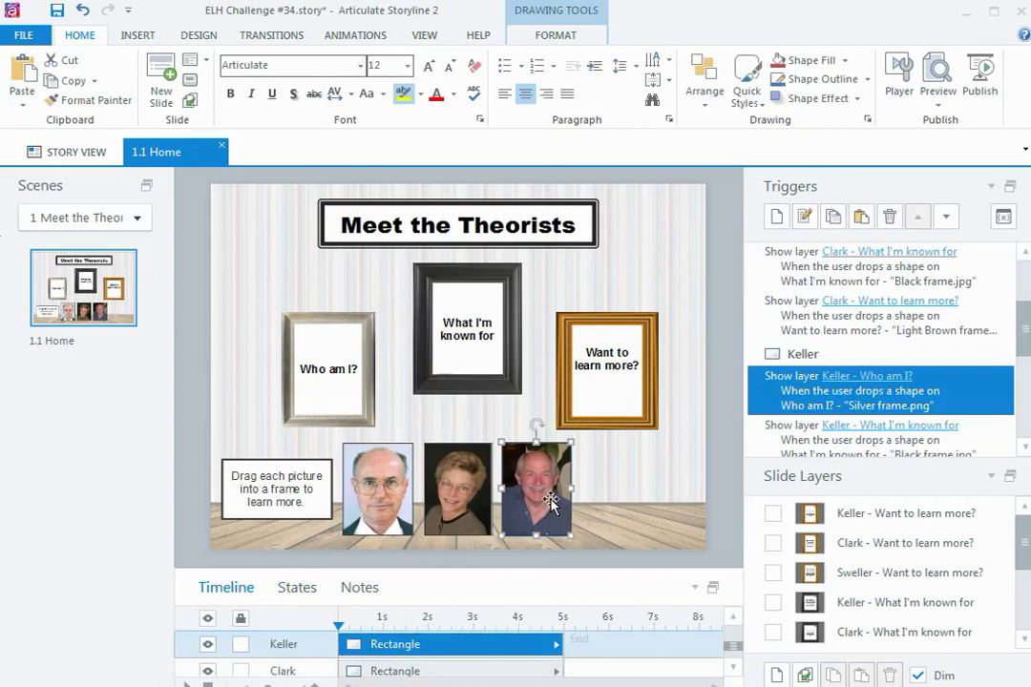
# Inspect the silver Who am I?, black What I'm known for and gold Want to learn more? frames.
pyautogui.click(355, 409)
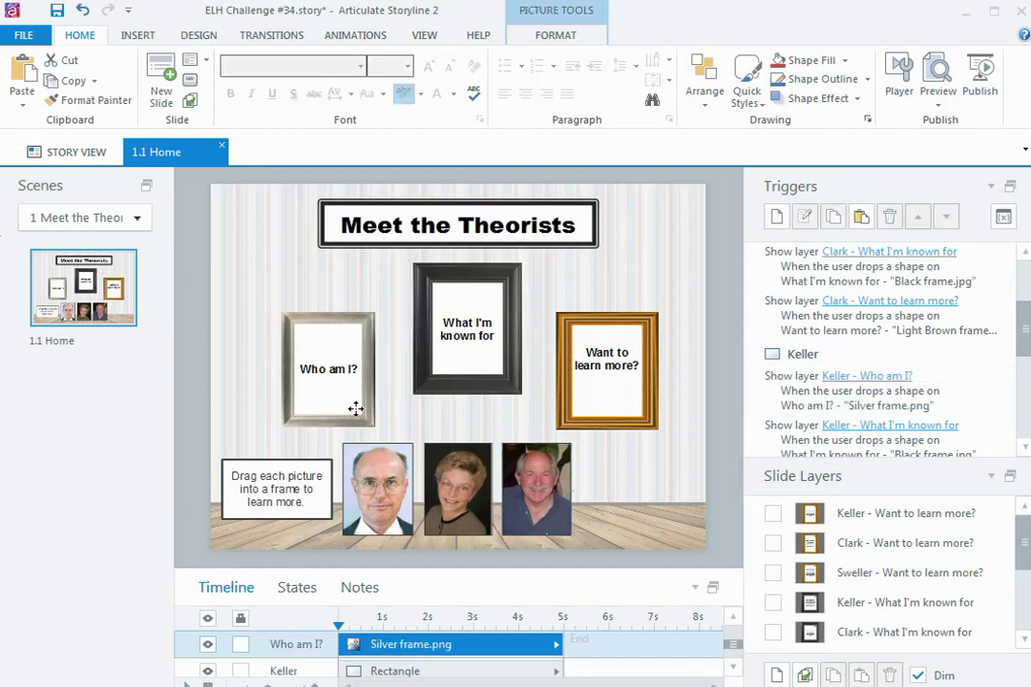
pyautogui.click(442, 367)
pyautogui.click(565, 392)
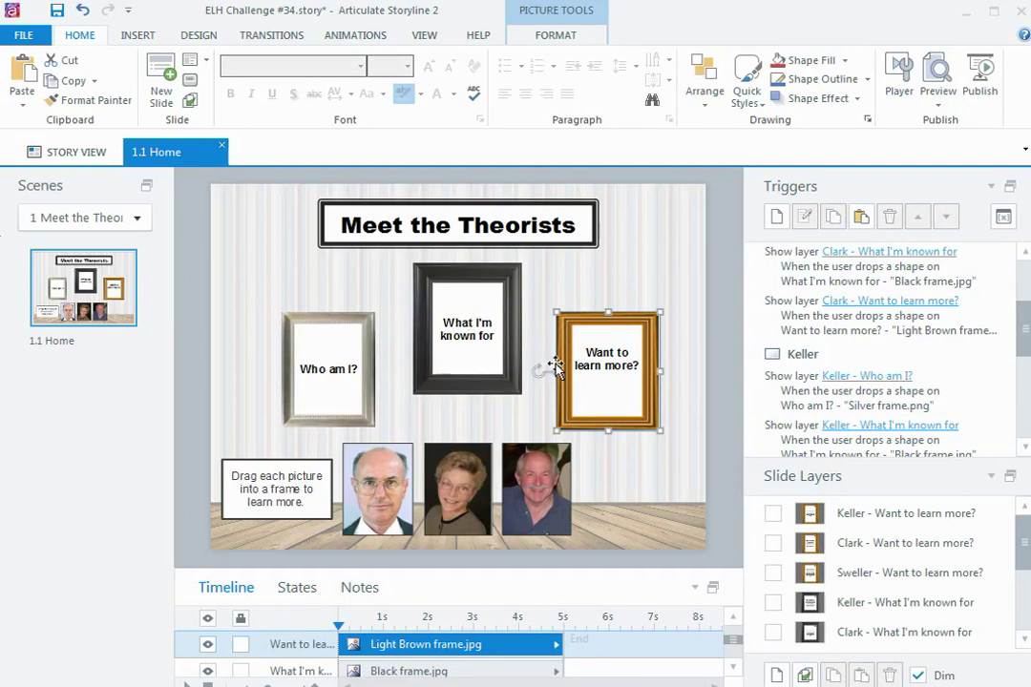
pyautogui.click(594, 497)
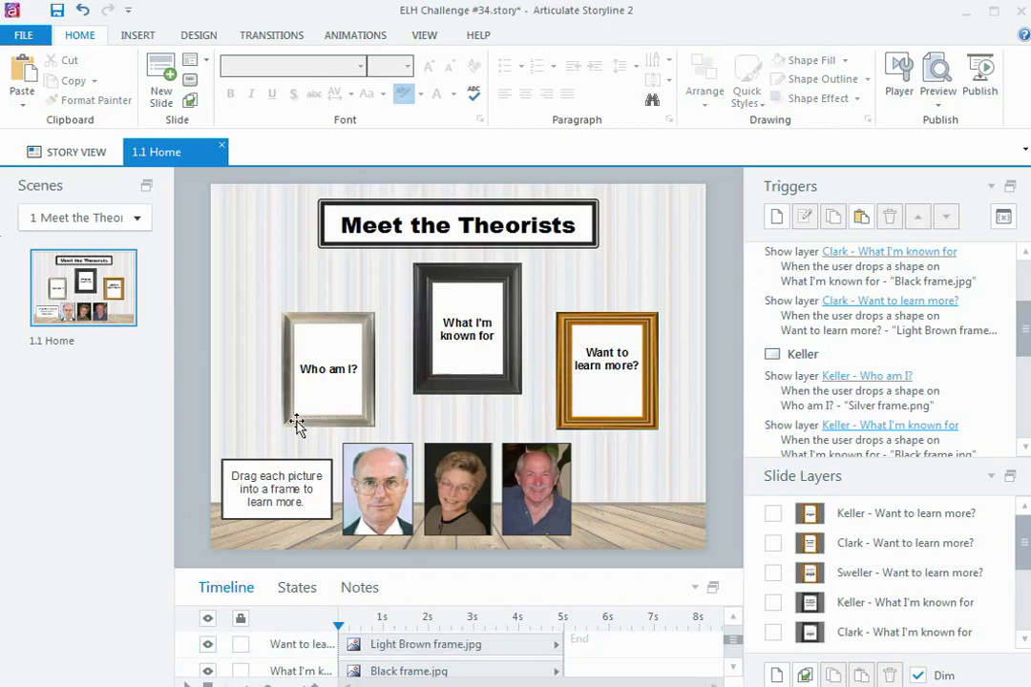
pyautogui.scroll(-1, 1026, 563)
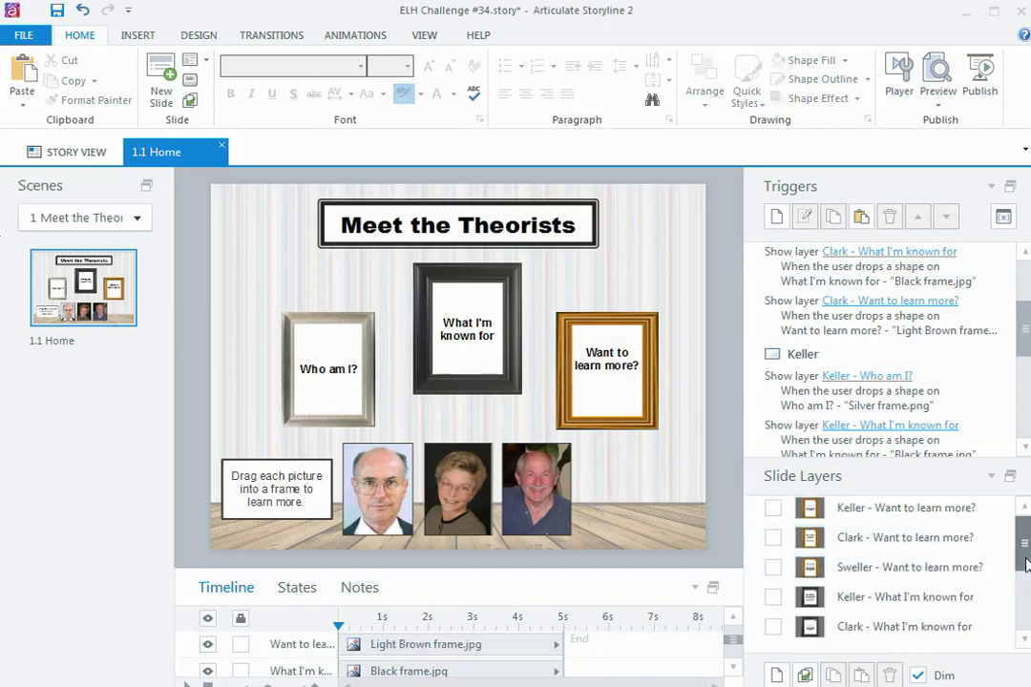
pyautogui.moveTo(1027, 563); pyautogui.dragTo(1027, 609)
pyautogui.moveTo(1028, 618); pyautogui.dragTo(1024, 548)
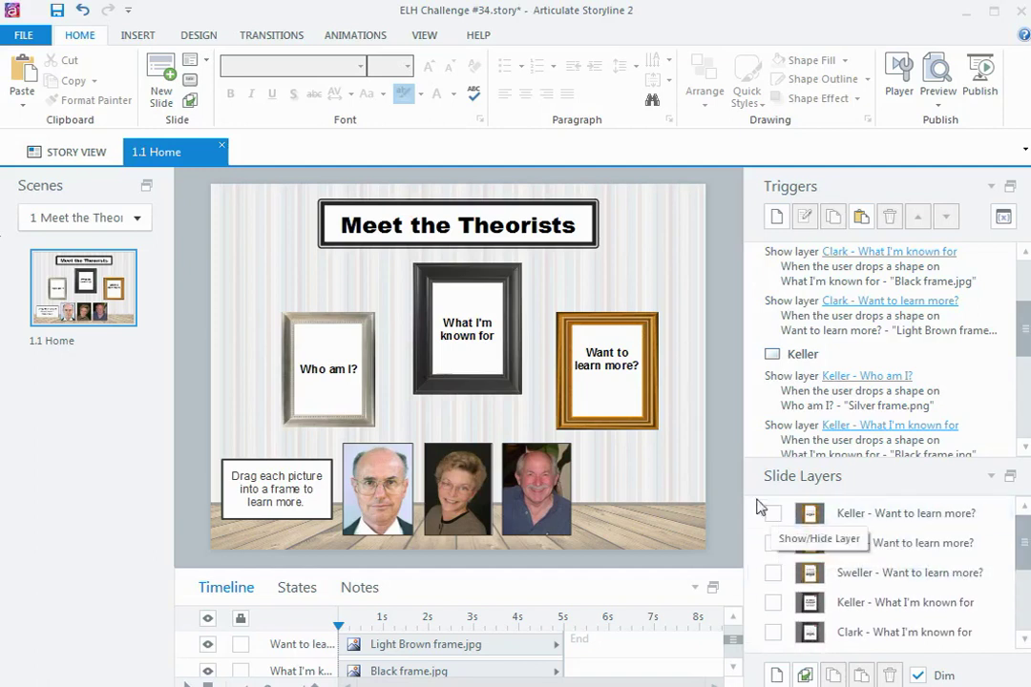
pyautogui.click(554, 502)
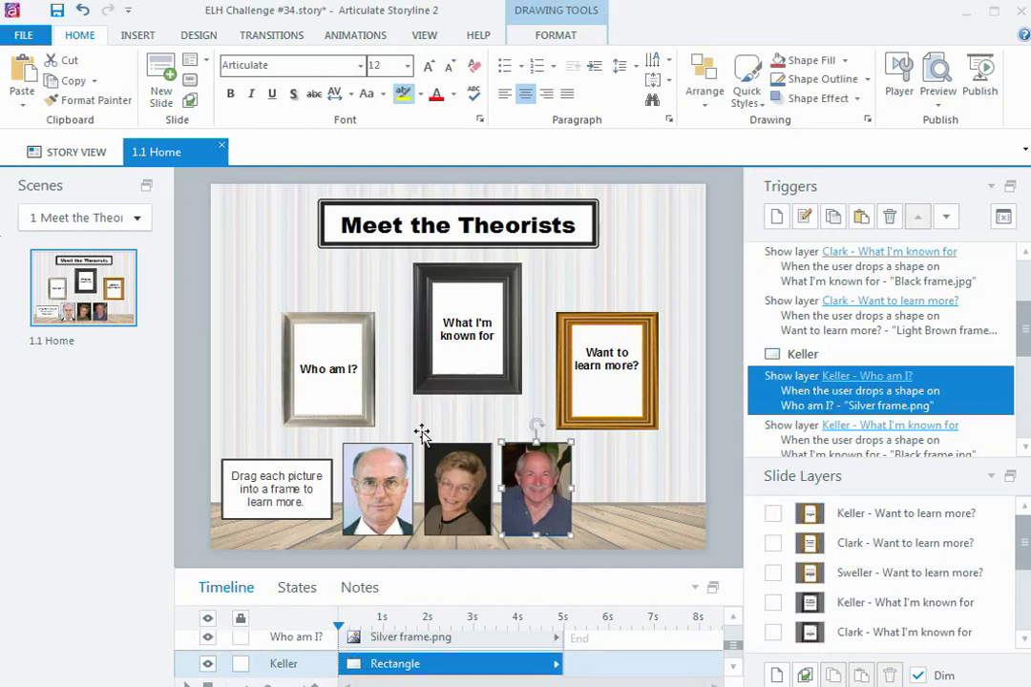
pyautogui.click(444, 392)
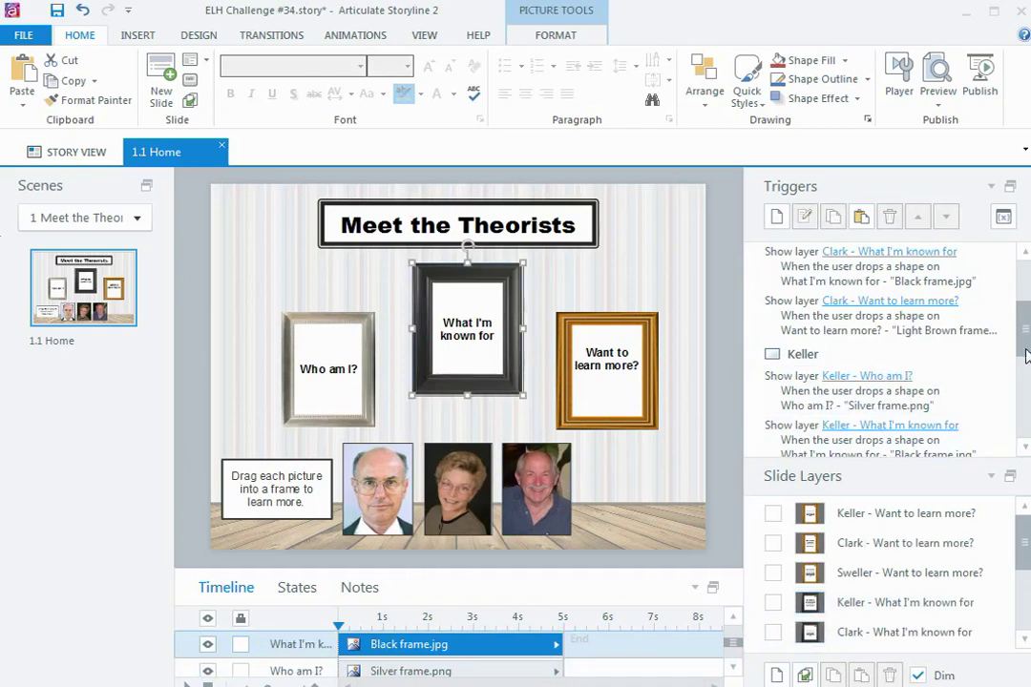
pyautogui.moveTo(1028, 352); pyautogui.dragTo(1024, 304)
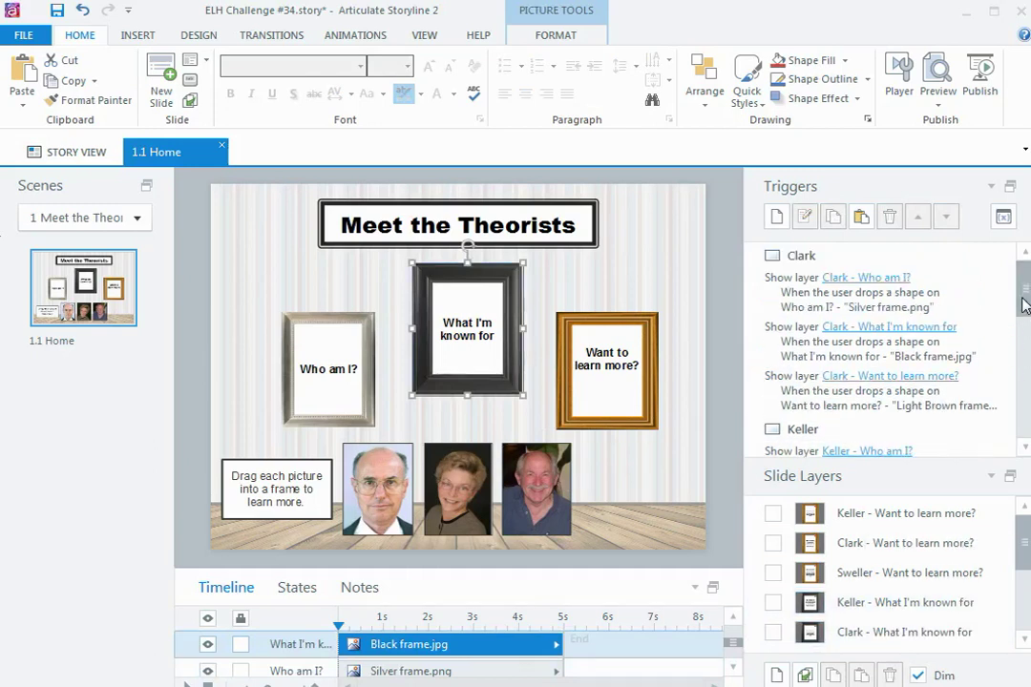
pyautogui.doubleClick(775, 307)
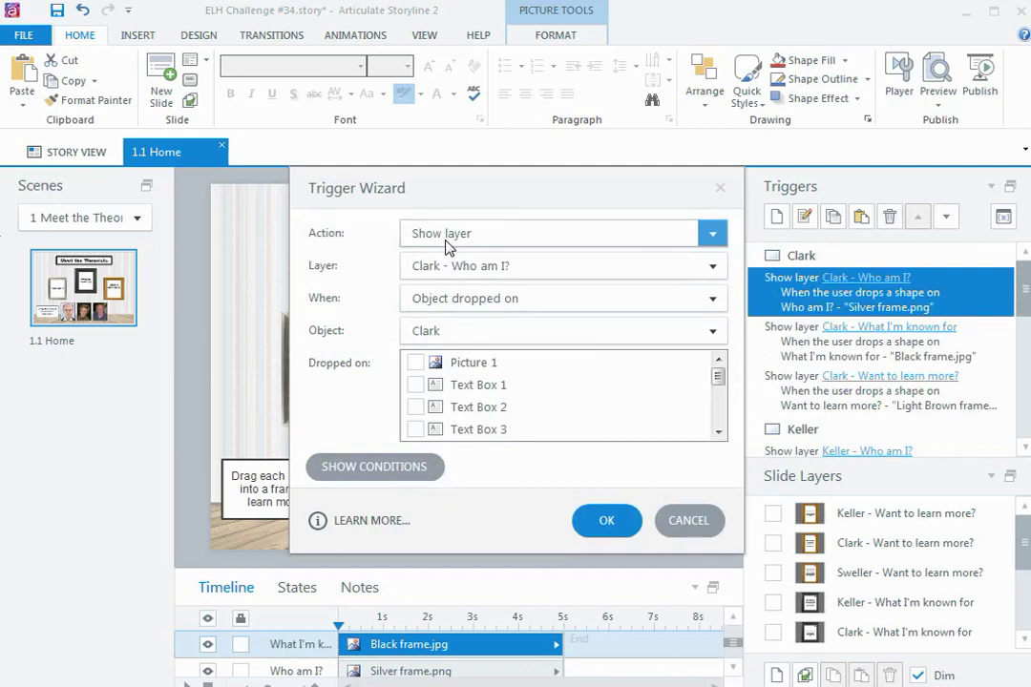
pyautogui.click(435, 298)
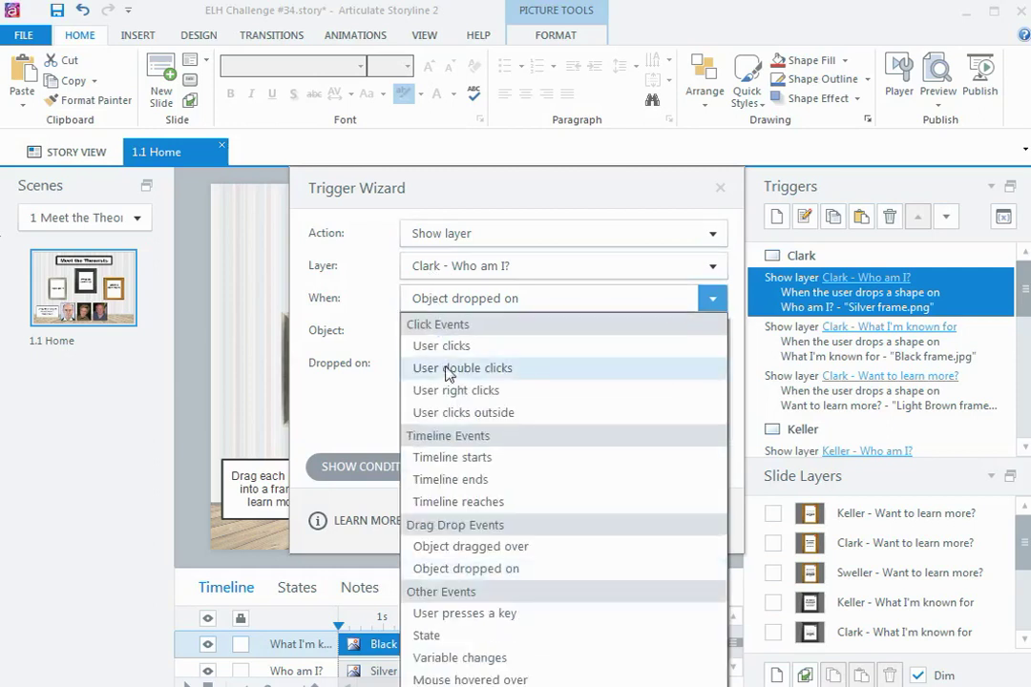
pyautogui.click(465, 573)
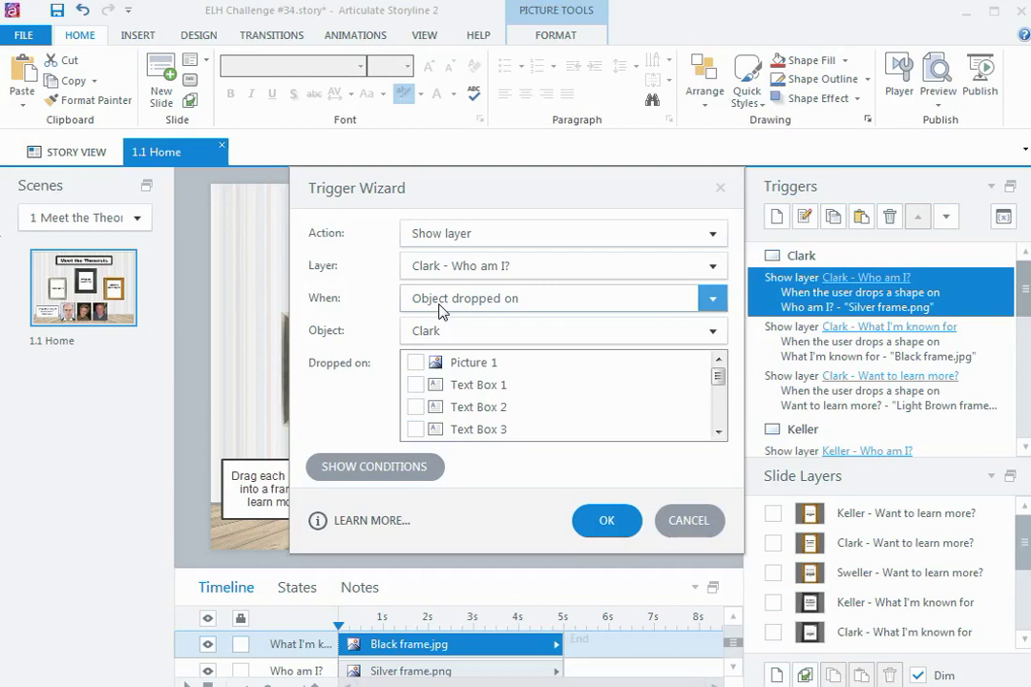
pyautogui.click(454, 340)
pyautogui.click(446, 601)
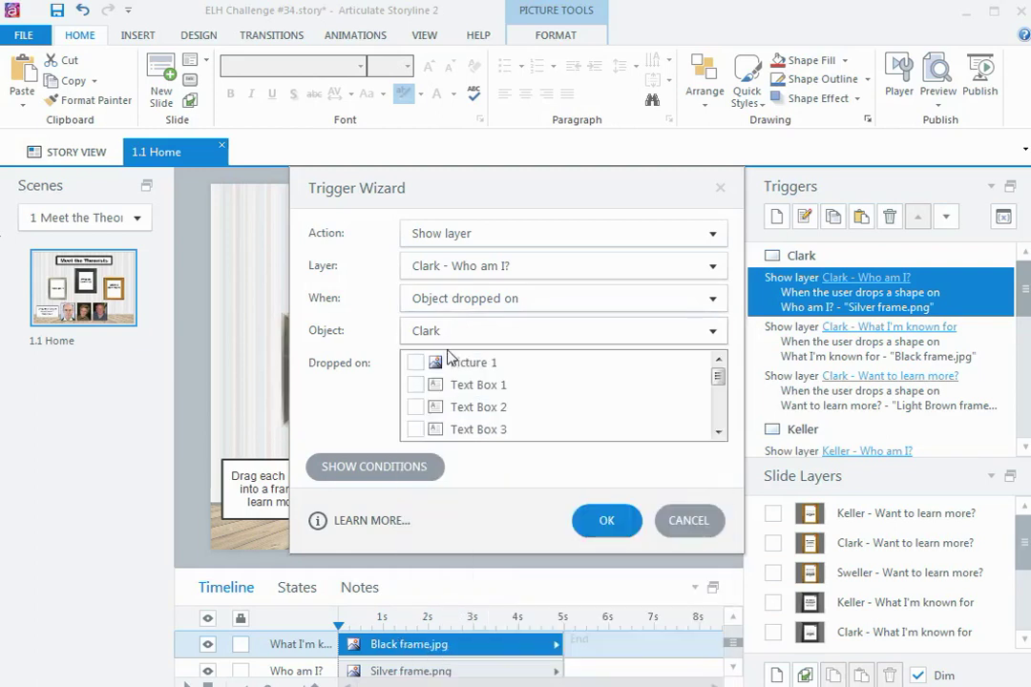
pyautogui.moveTo(719, 380); pyautogui.dragTo(719, 390)
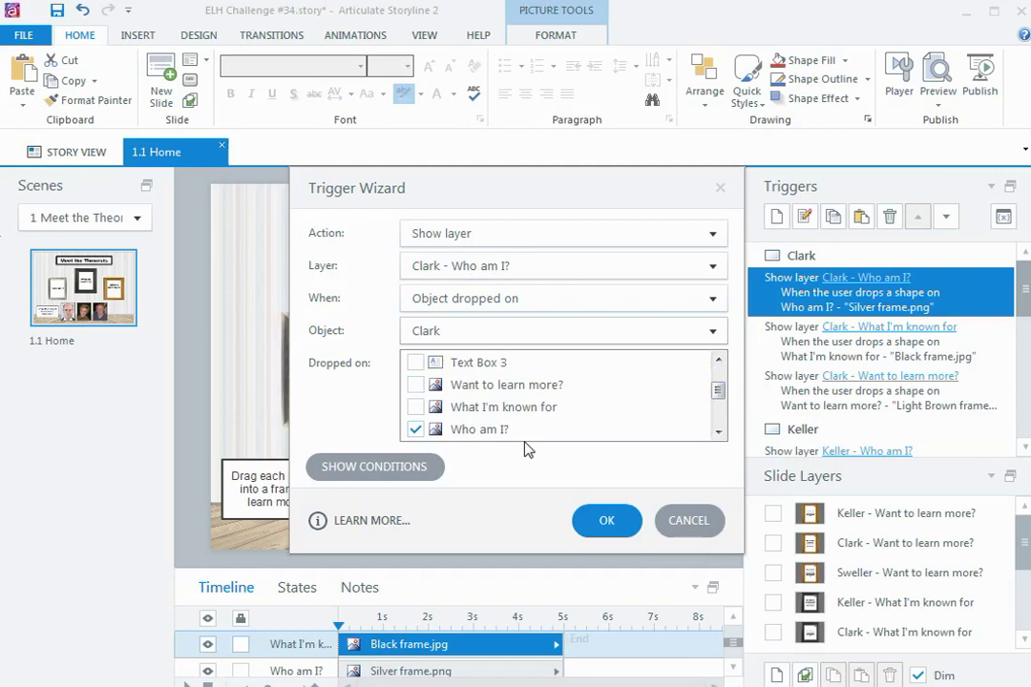
pyautogui.click(599, 522)
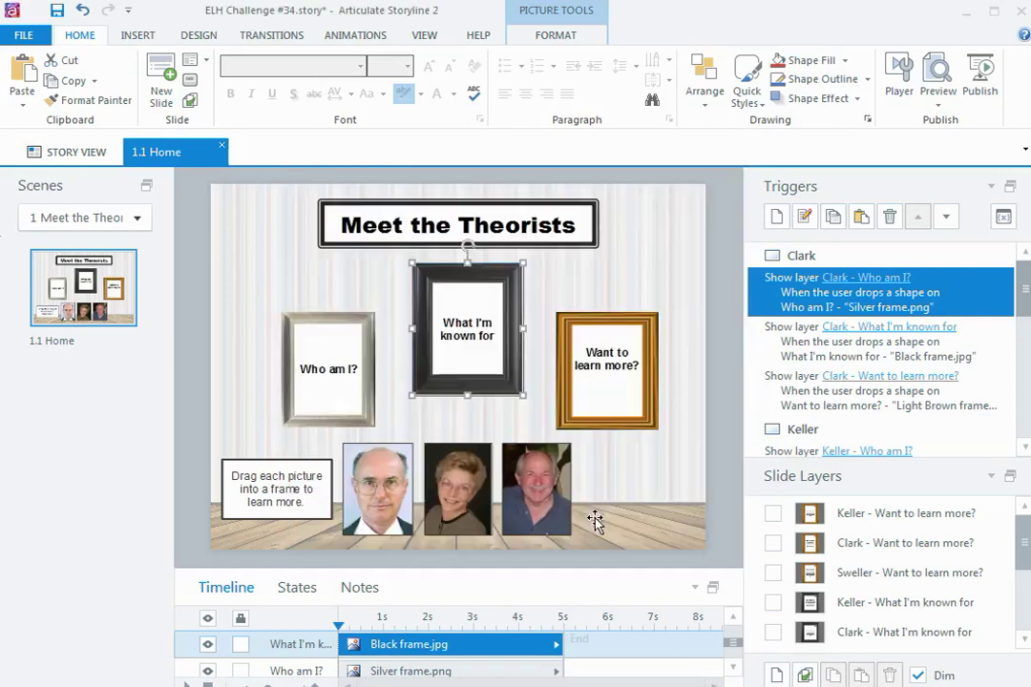
pyautogui.doubleClick(757, 358)
pyautogui.moveTo(718, 376); pyautogui.dragTo(718, 391)
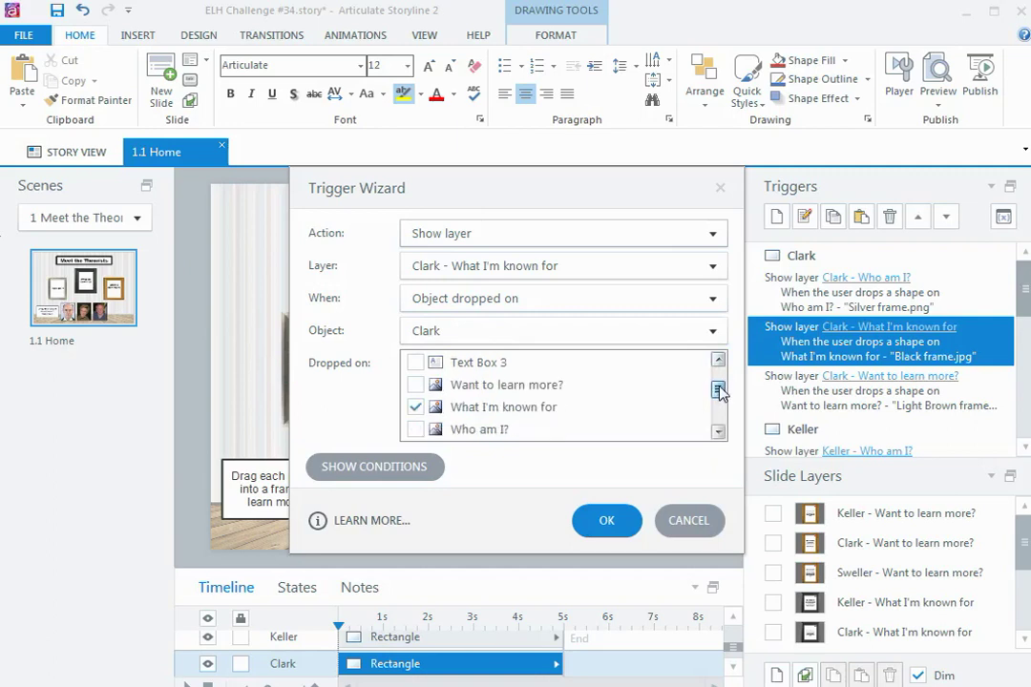
pyautogui.click(616, 540)
pyautogui.click(786, 406)
pyautogui.doubleClick(786, 406)
pyautogui.moveTo(716, 379); pyautogui.dragTo(615, 399)
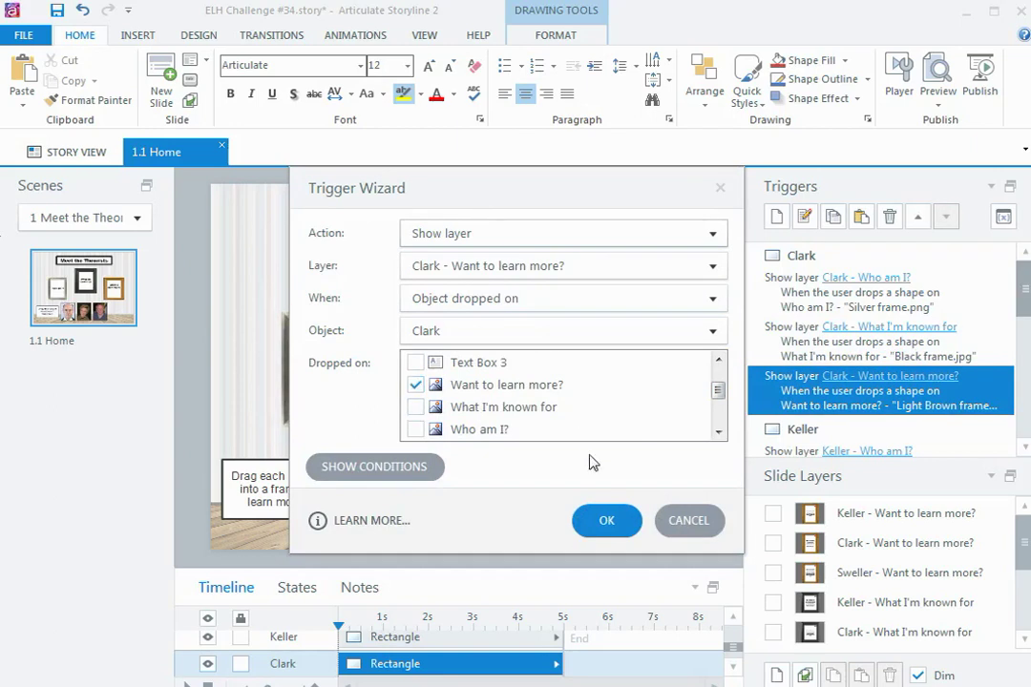
pyautogui.click(607, 521)
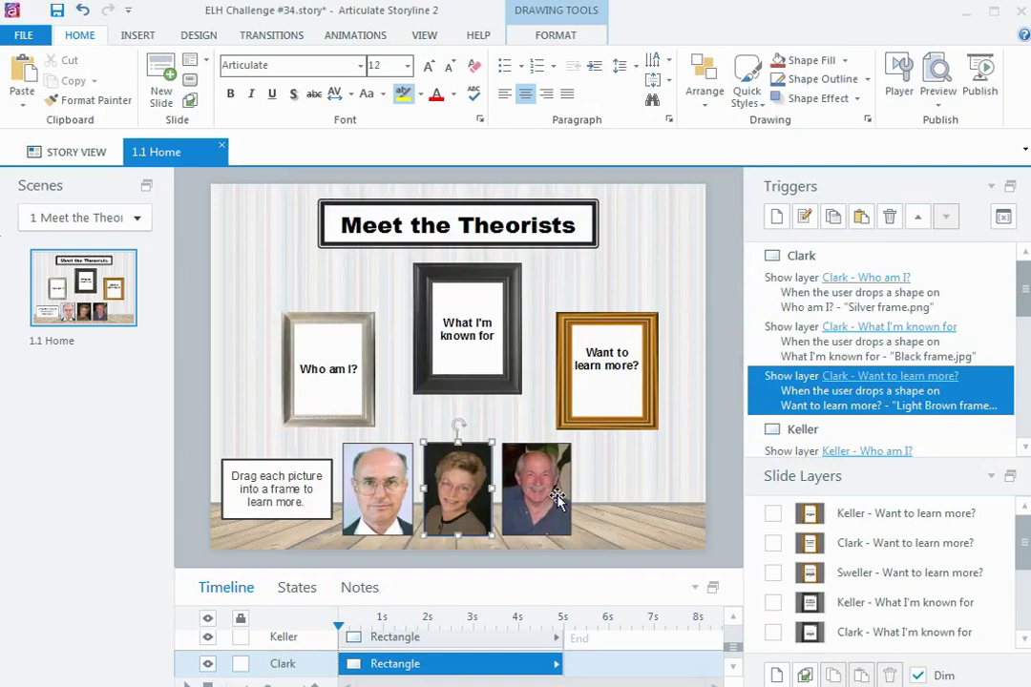
pyautogui.moveTo(1024, 318); pyautogui.dragTo(1023, 365)
pyautogui.moveTo(1023, 366); pyautogui.dragTo(1025, 412)
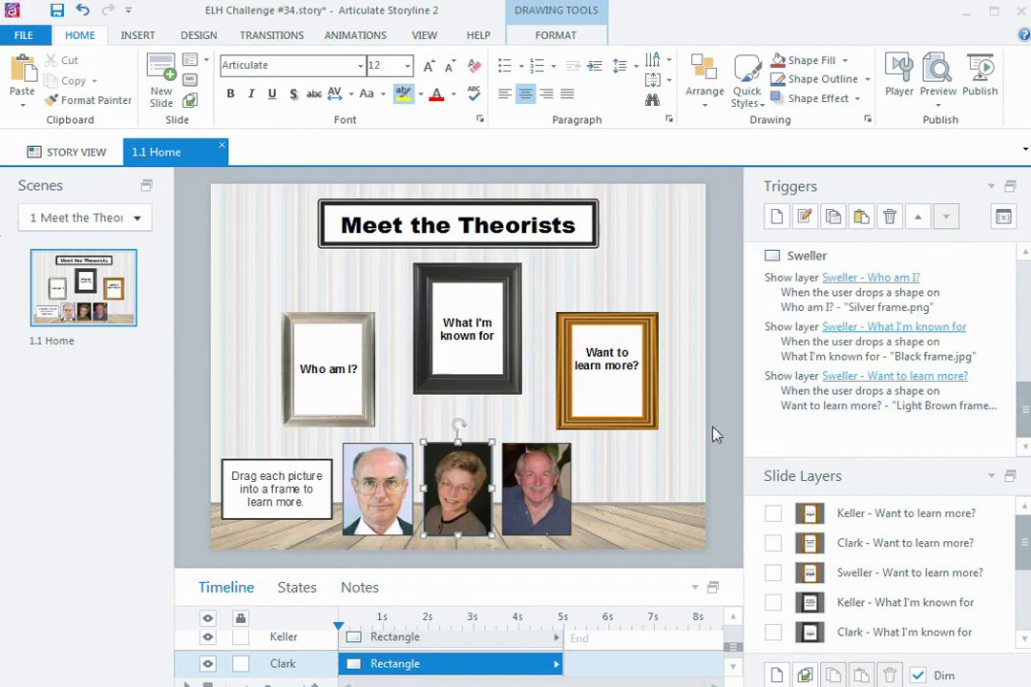